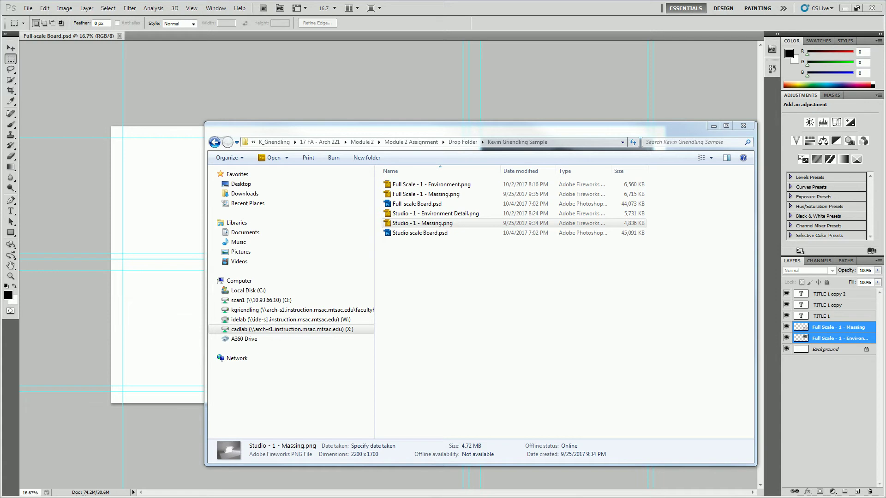
Switch to Illustrator, close the existing document without saving, and open Full Scale - 1 - Environment.png from the file browser
click(589, 9)
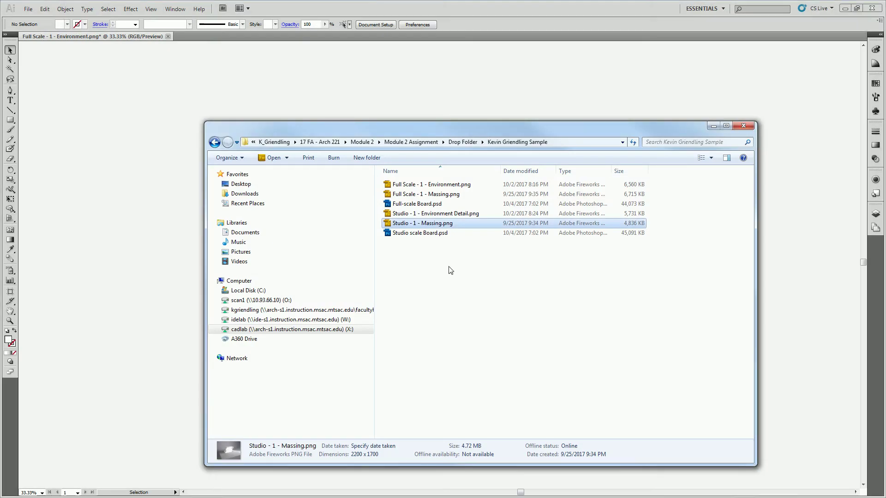
click(438, 185)
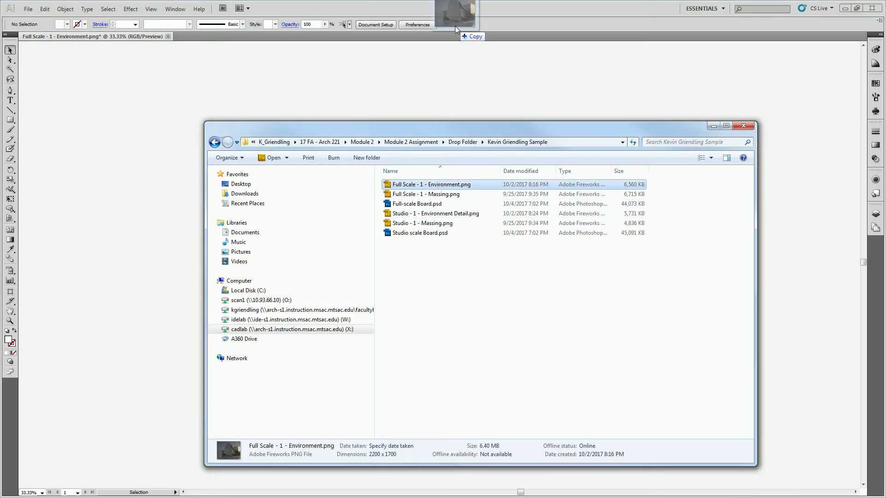
click(480, 9)
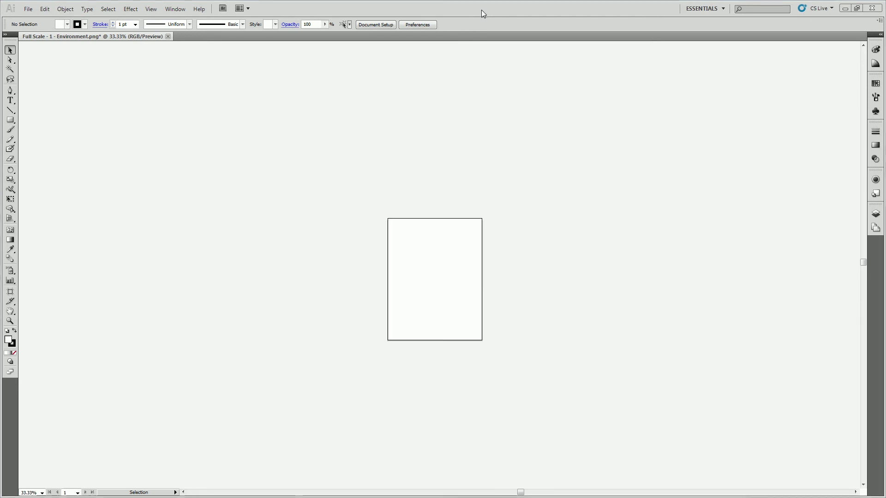
click(167, 36)
click(445, 271)
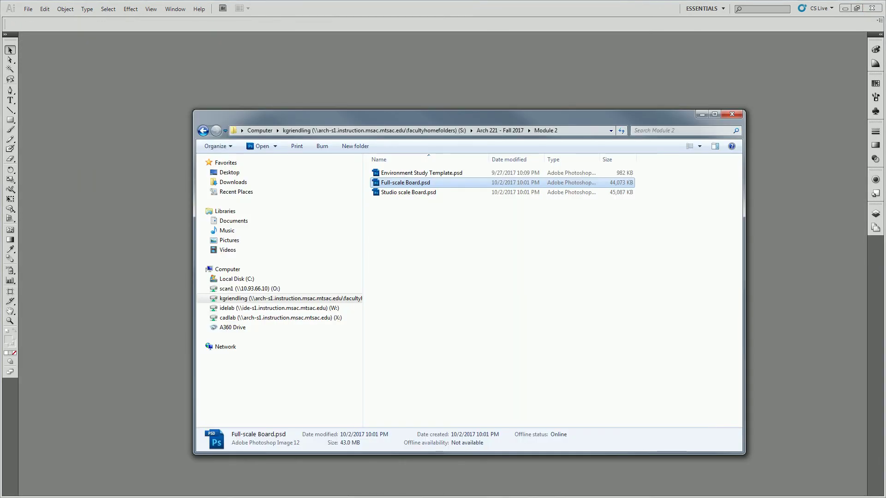
key(ctrl+n)
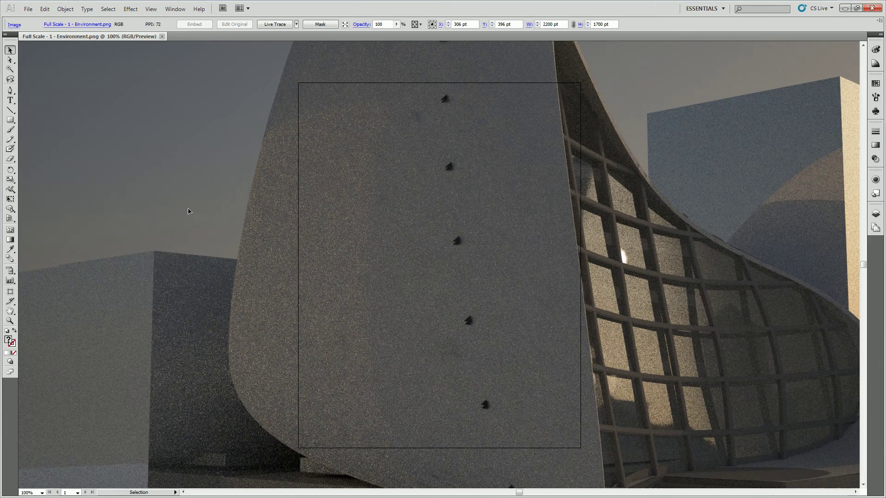
Delete the opened environment image so only the blank artboard is left
scroll(459, 204, down, 2)
scroll(409, 251, up, 2)
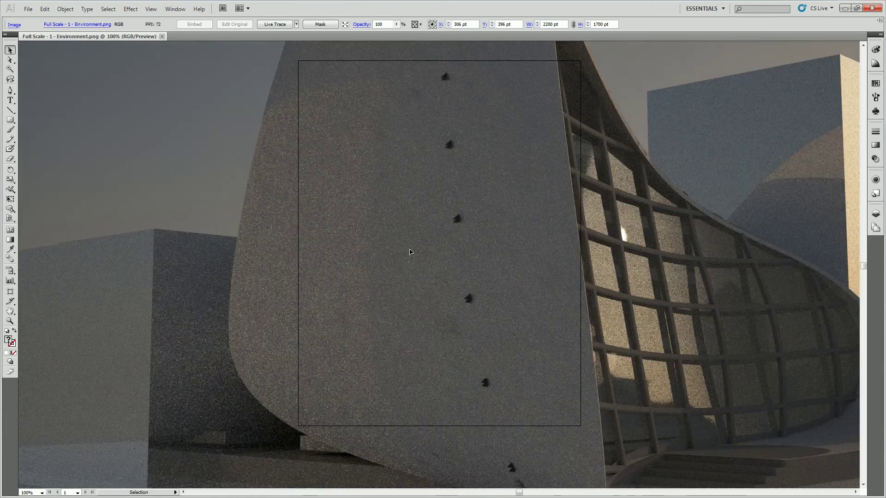
click(11, 320)
alt+click(395, 245)
alt+click(479, 242)
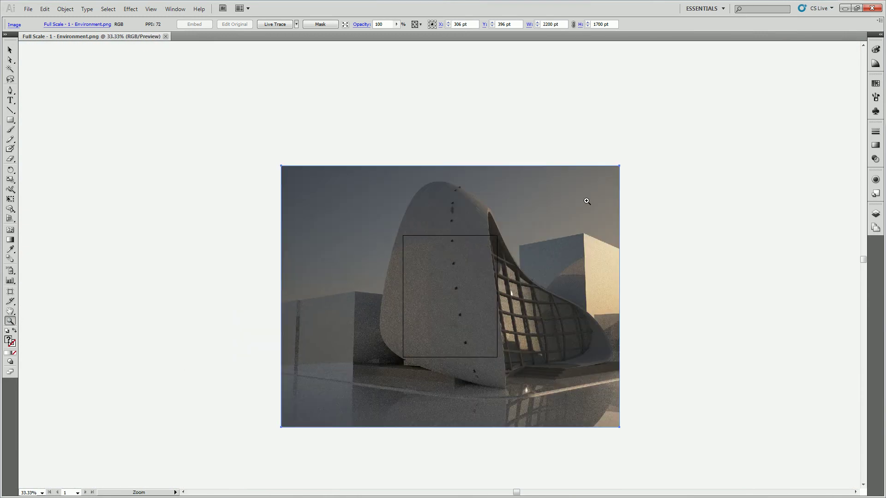
click(10, 50)
key(Delete)
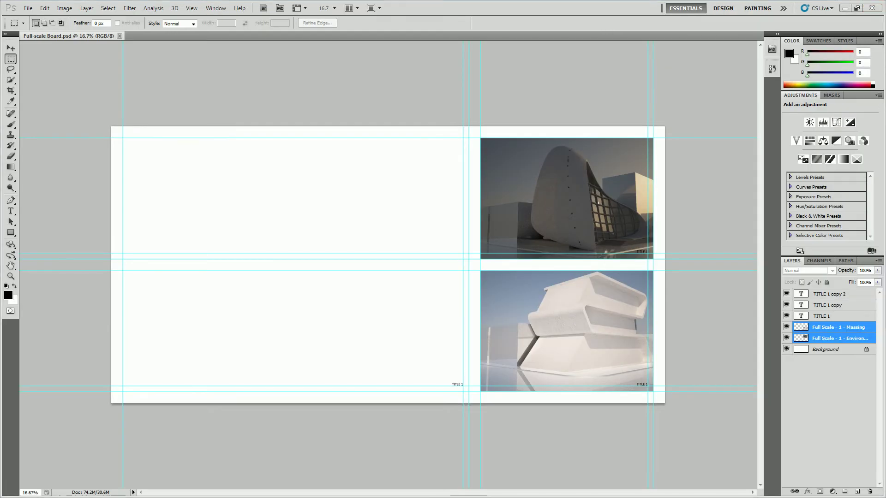
Open Full Scale - 1 - Environment.png in Photoshop from the sample folder
key(alt+Tab)
double_click(437, 185)
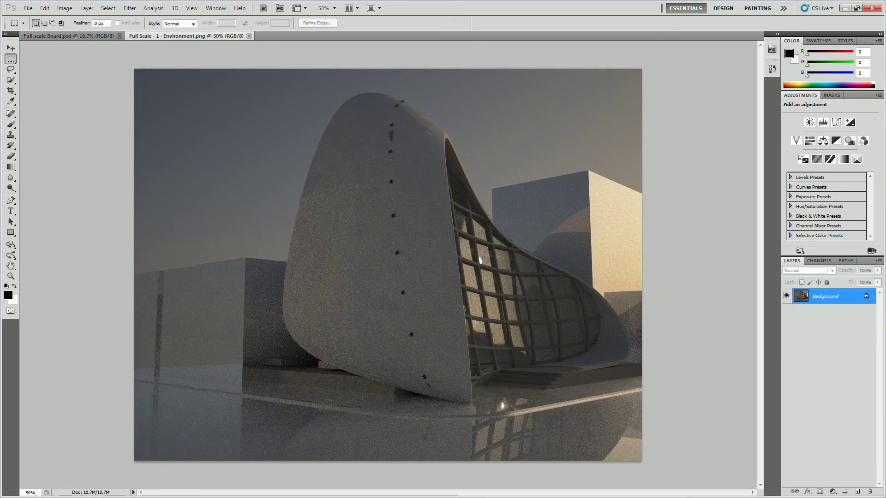
key(alt+Tab)
right_click(678, 215)
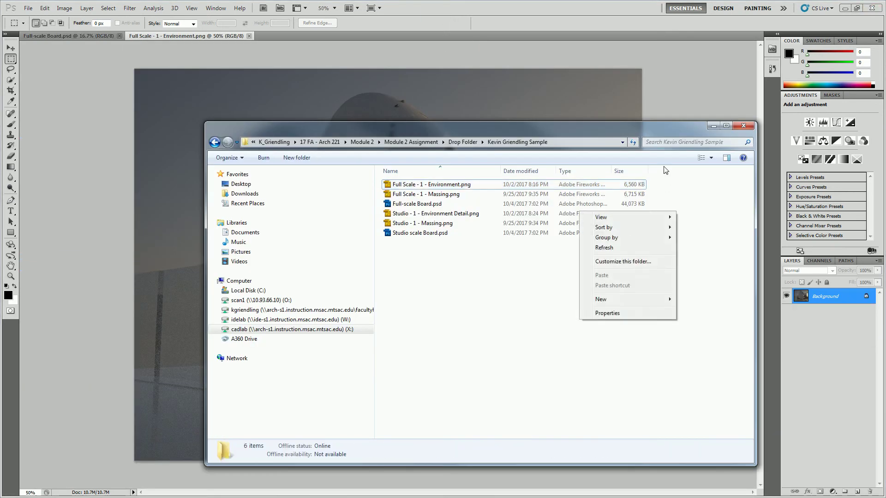
right_click(568, 170)
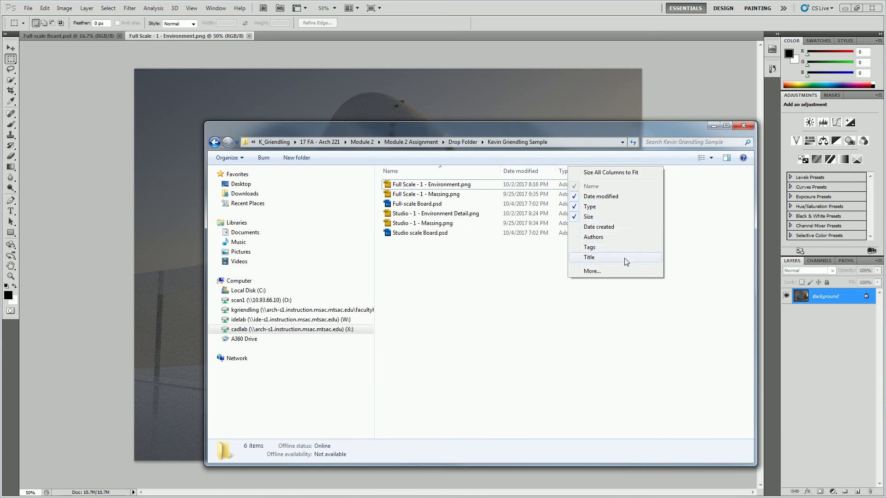
click(532, 300)
key(alt+Tab)
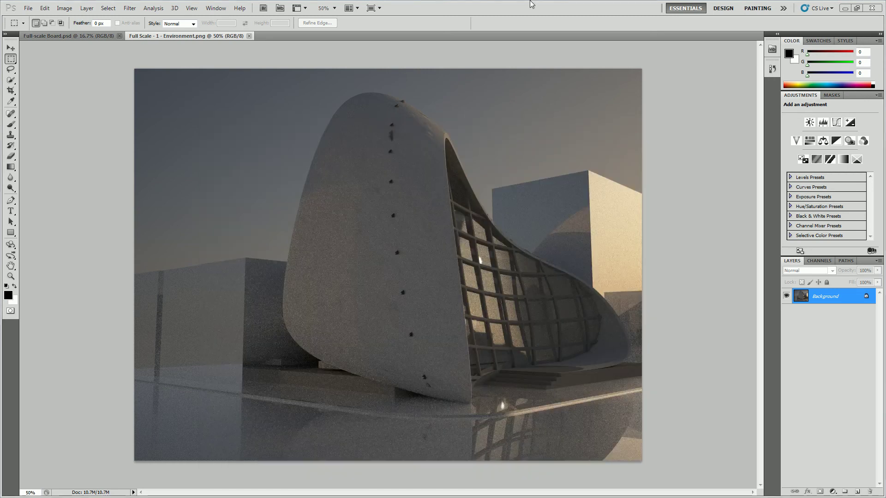
Check the environment image's pixel width and height in Image Size without changing them
click(64, 9)
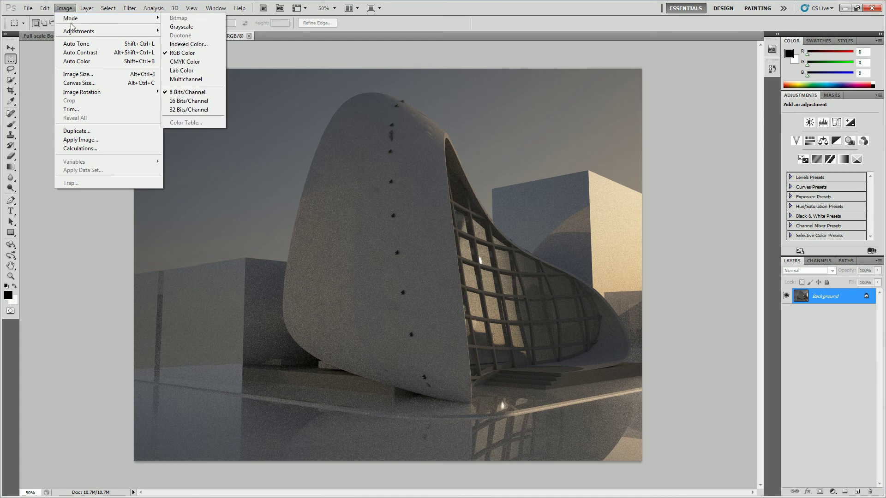
click(91, 76)
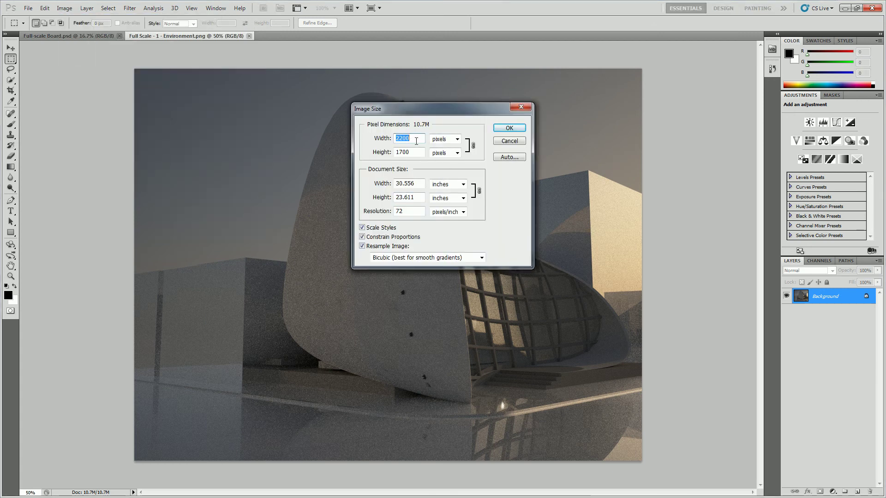
click(517, 143)
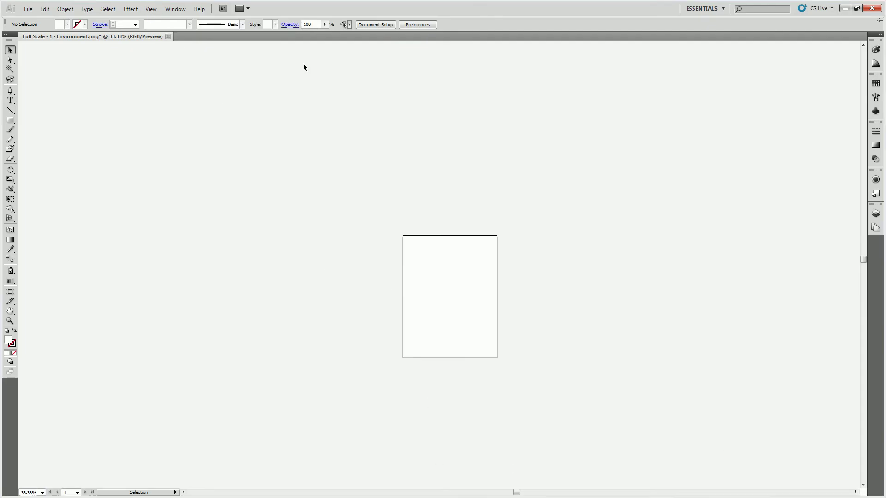
Resize the Illustrator artboard to 2200 pt wide and 1700 pt high and leave artboard editing
click(382, 25)
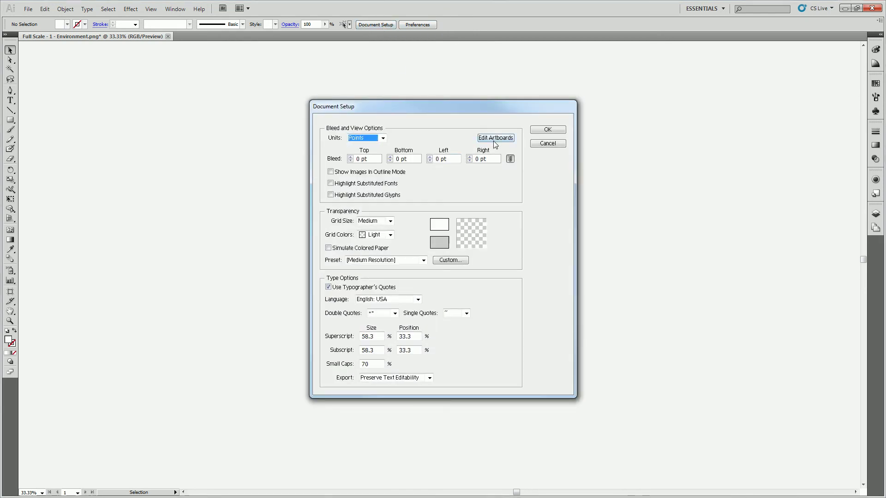
click(494, 138)
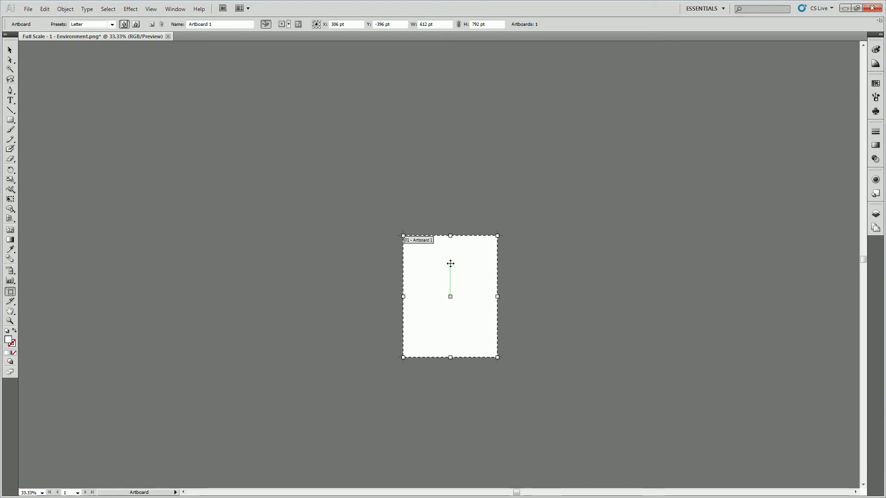
double_click(430, 25)
triple_click(429, 24)
text(2200)
key(Tab)
text(1700)
key(Return)
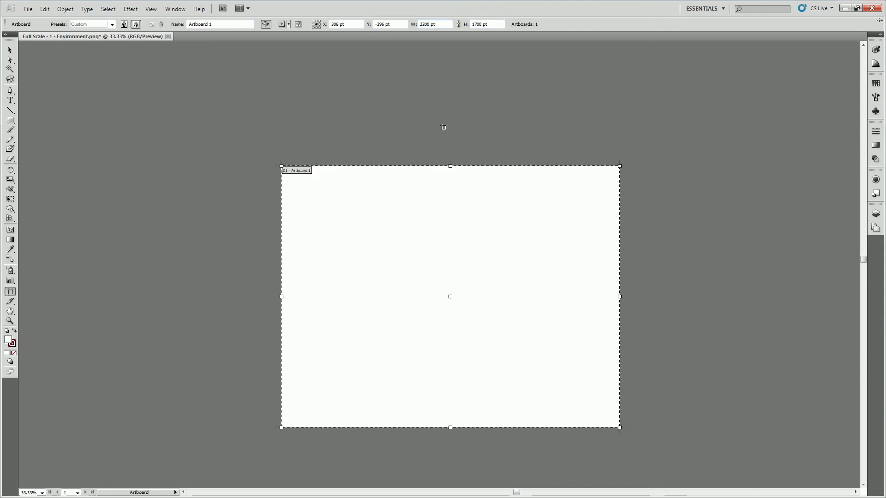
click(14, 53)
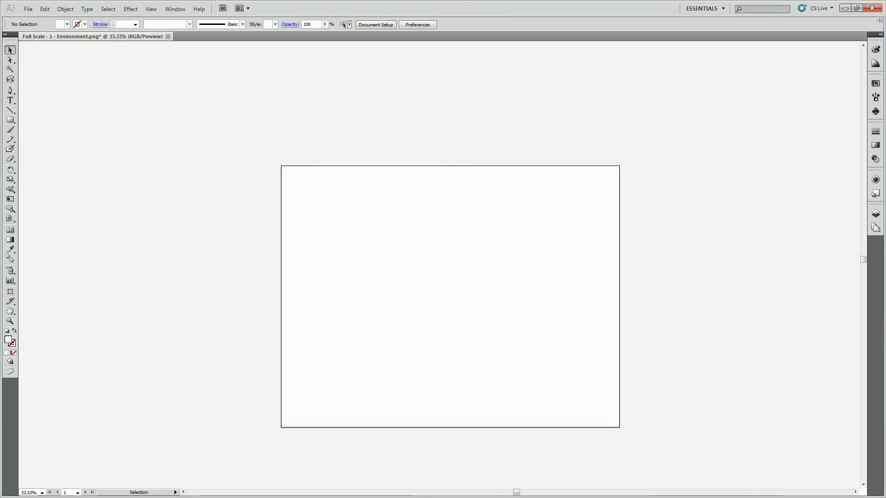
Move the file browser window aside to uncover the artboard and return to Illustrator
key(alt+Tab)
drag(602, 132, 885, 171)
key(alt+Tab)
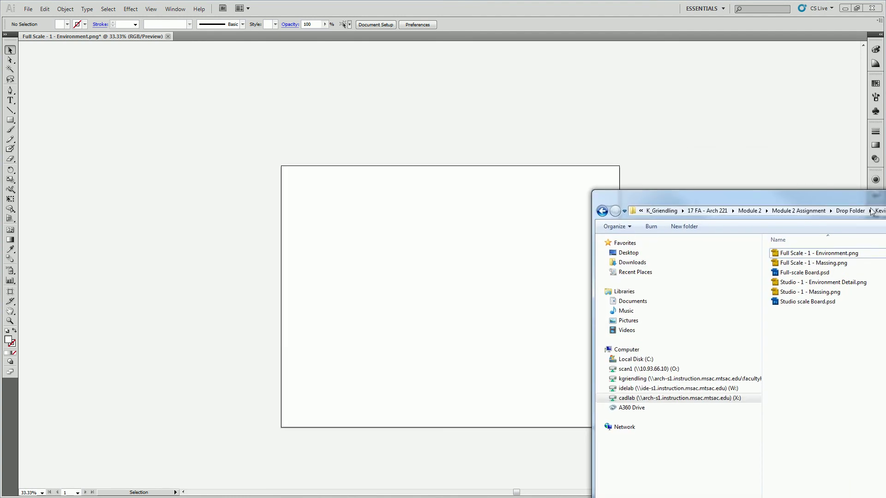
click(441, 248)
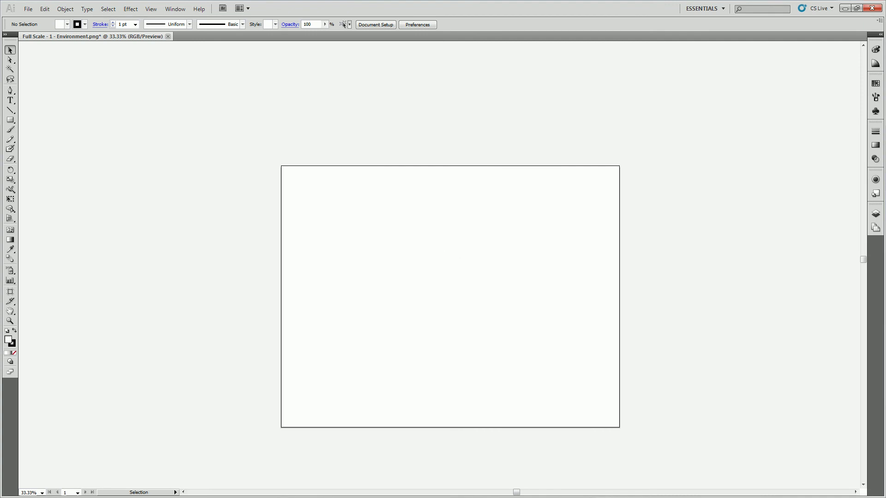
Start the Place command and go to the sample image folder using its path copied from the file browser
click(29, 9)
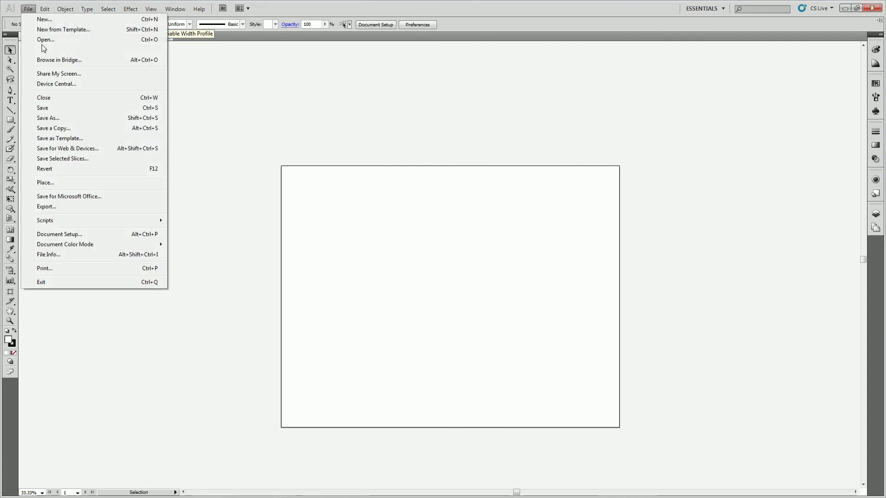
click(70, 182)
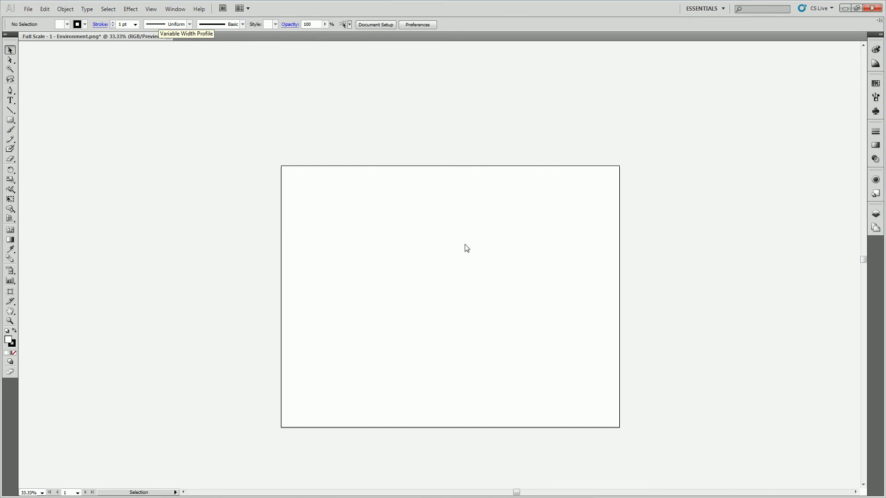
key(alt+Tab)
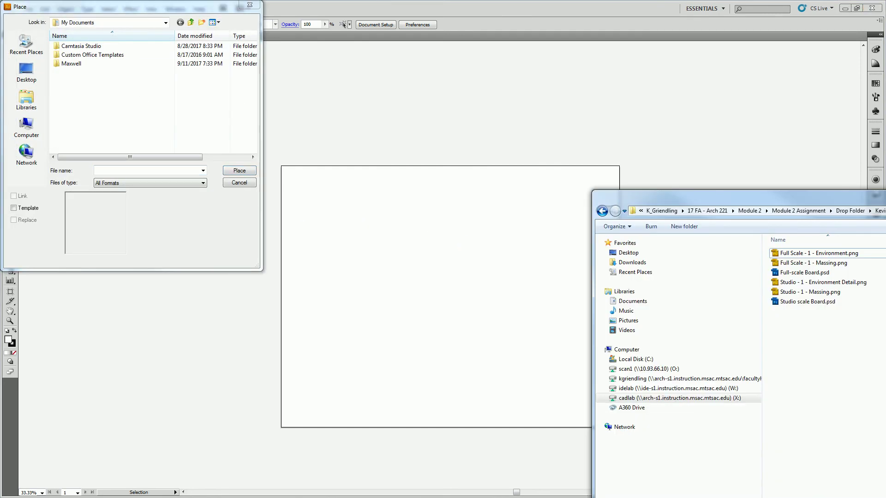
drag(716, 198, 494, 184)
click(154, 105)
click(143, 171)
key(ctrl+v)
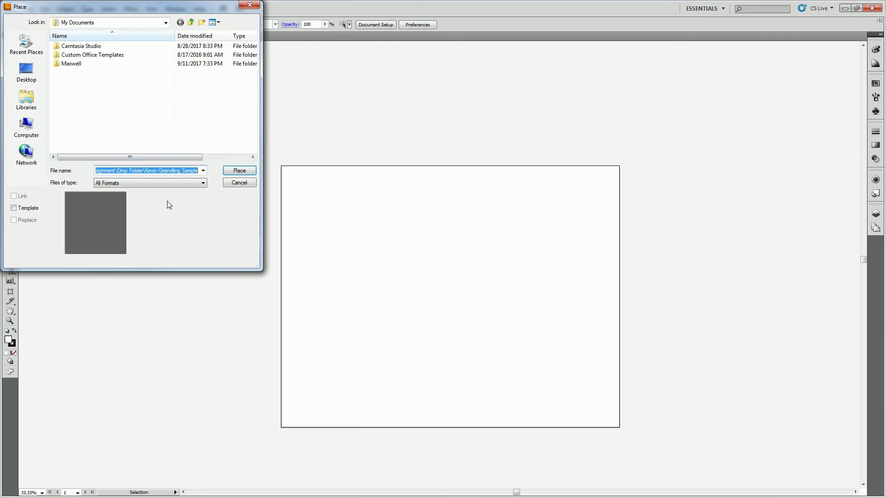
key(Return)
Place Full Scale - 1 - Environment.png as a linked image, align it with the artboard, and deselect it
click(104, 47)
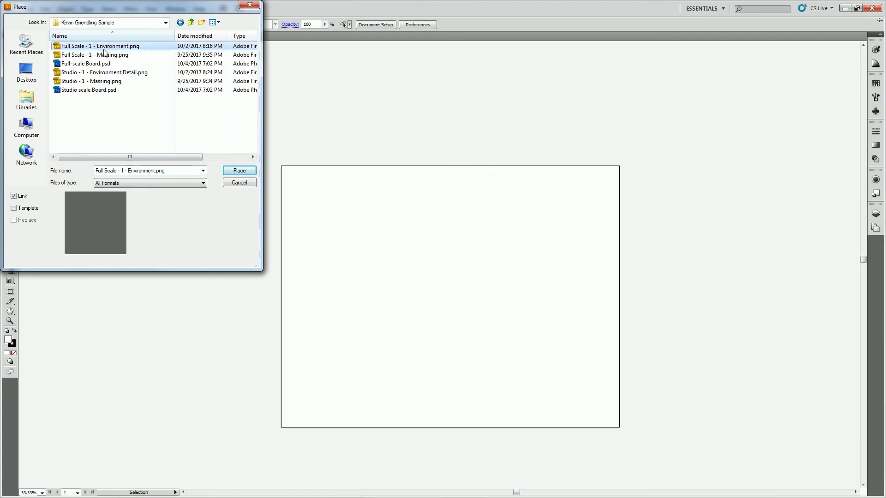
click(226, 170)
click(413, 271)
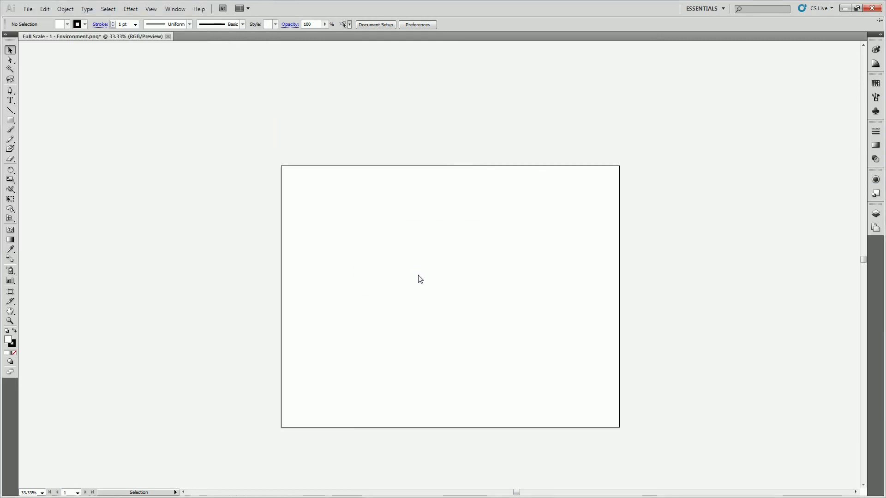
drag(492, 253, 504, 284)
click(683, 288)
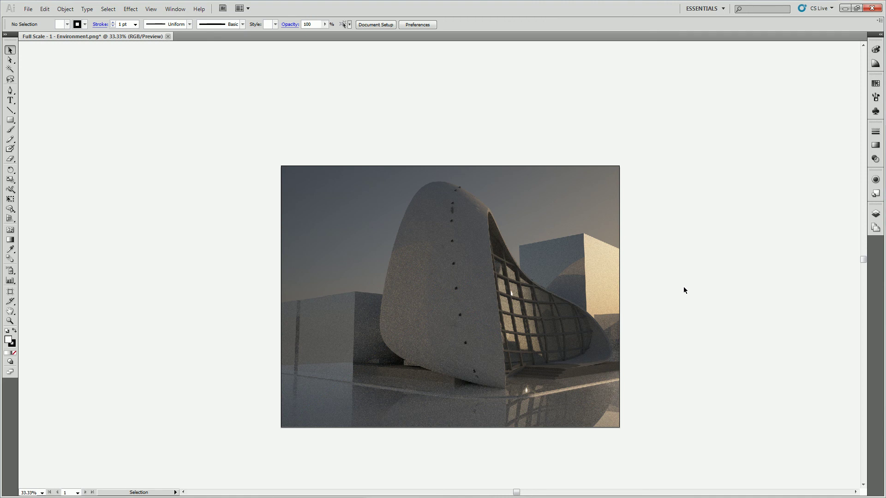
scroll(692, 281, down, 2)
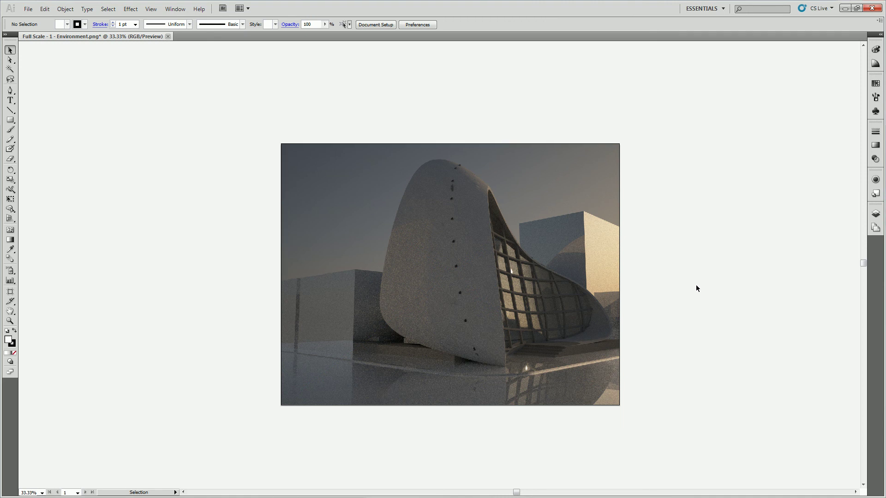